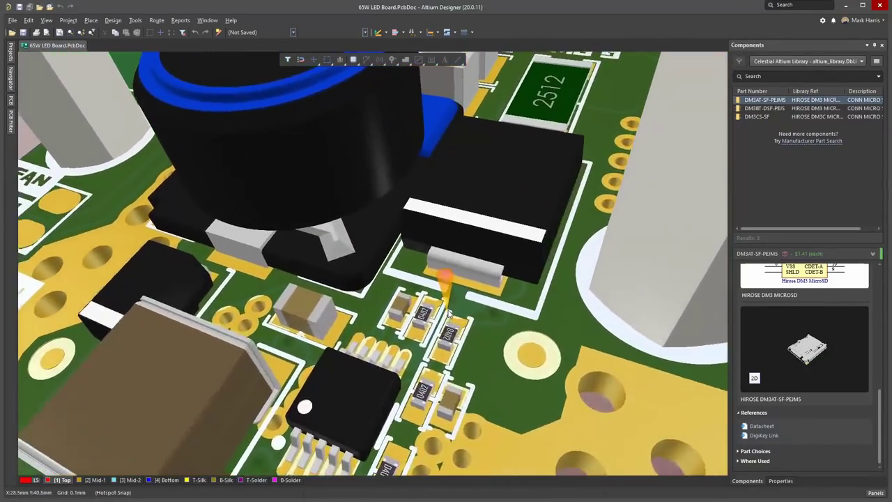
Open the Troubleshooting page under GET STARTED and scroll through its listed issues and back up.
{"action": "mouse_move", "coordinate": [631, 74]}
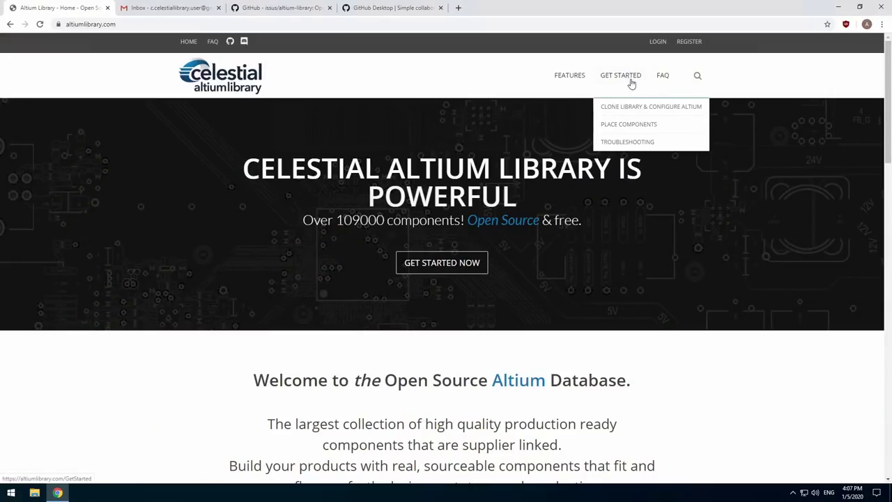
{"action": "left_click", "coordinate": [631, 143]}
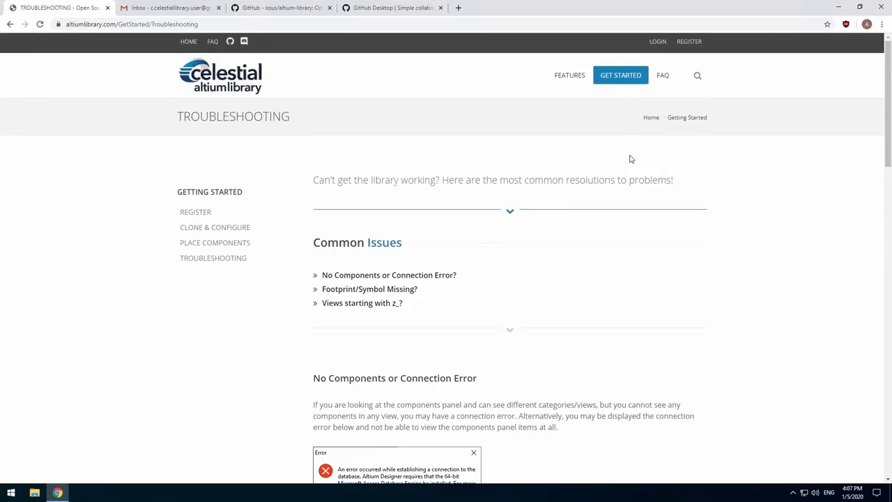
{"action": "scroll", "coordinate": [613, 177], "scroll_direction": "down", "scroll_amount": 2}
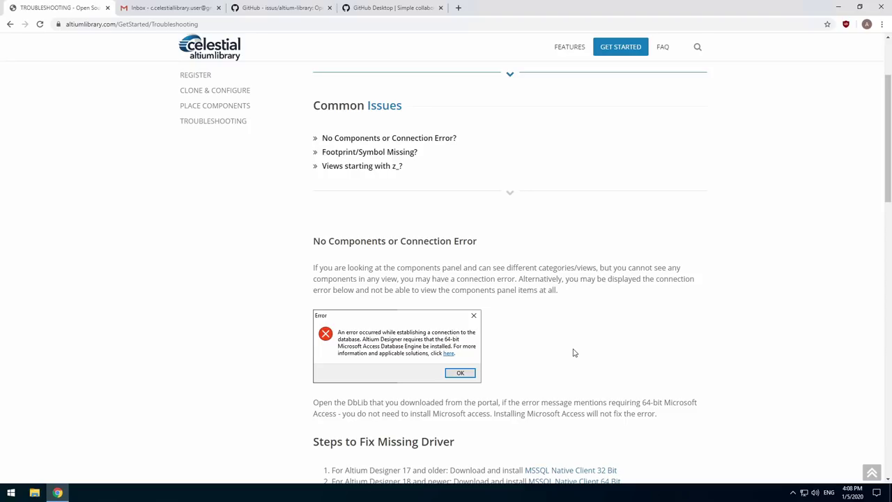
{"action": "scroll", "coordinate": [573, 352], "scroll_direction": "down", "scroll_amount": 2}
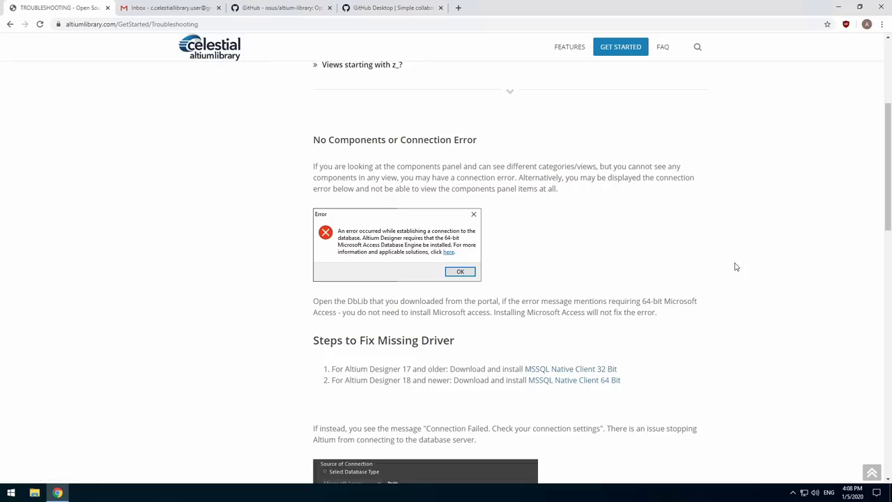
{"action": "scroll", "coordinate": [735, 266], "scroll_direction": "down", "scroll_amount": 8}
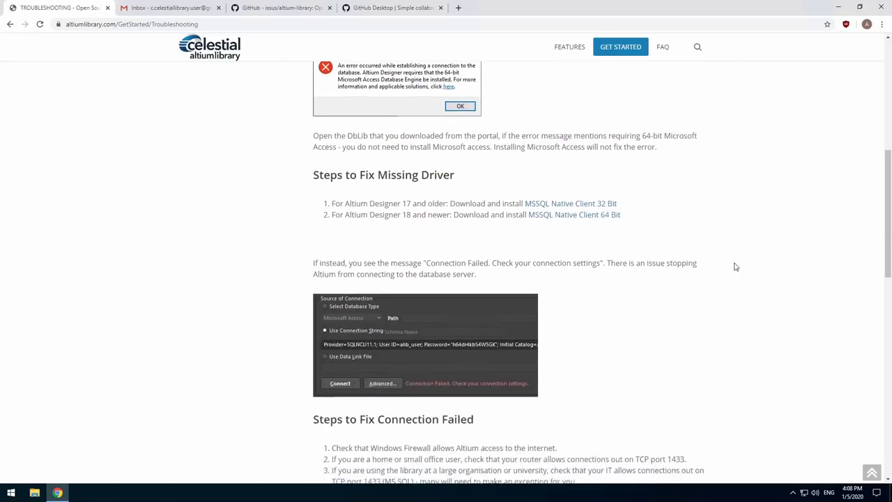
{"action": "scroll", "coordinate": [727, 341], "scroll_direction": "down", "scroll_amount": 4}
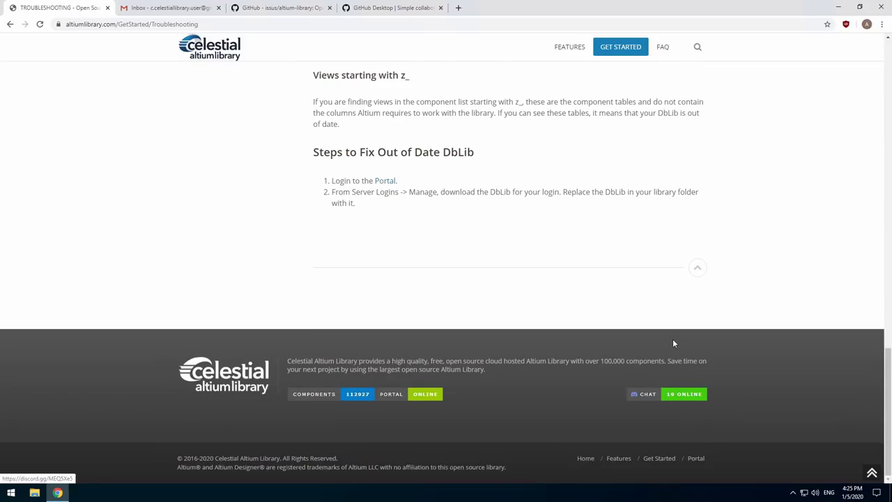
{"action": "scroll", "coordinate": [672, 340], "scroll_direction": "up", "scroll_amount": 15}
On the portal's login page, enter the new account's first name, last name and email address.
{"action": "scroll", "coordinate": [672, 340], "scroll_direction": "up", "scroll_amount": 3}
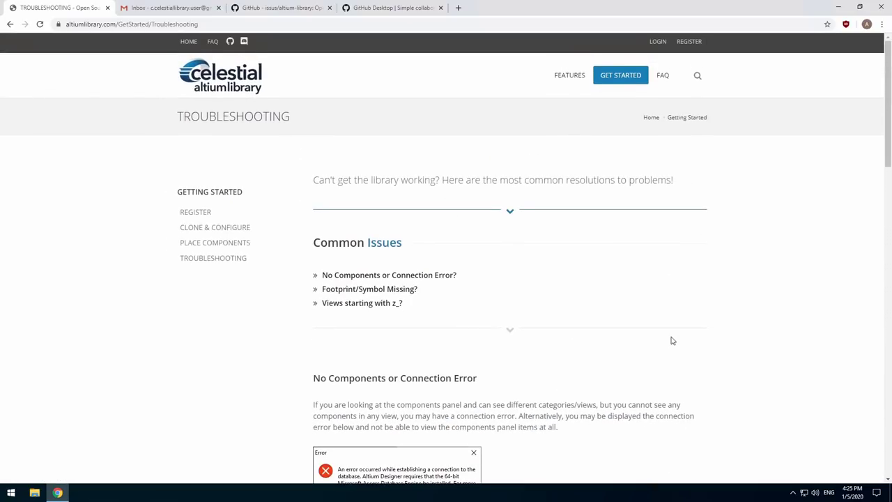
{"action": "left_click", "coordinate": [658, 42]}
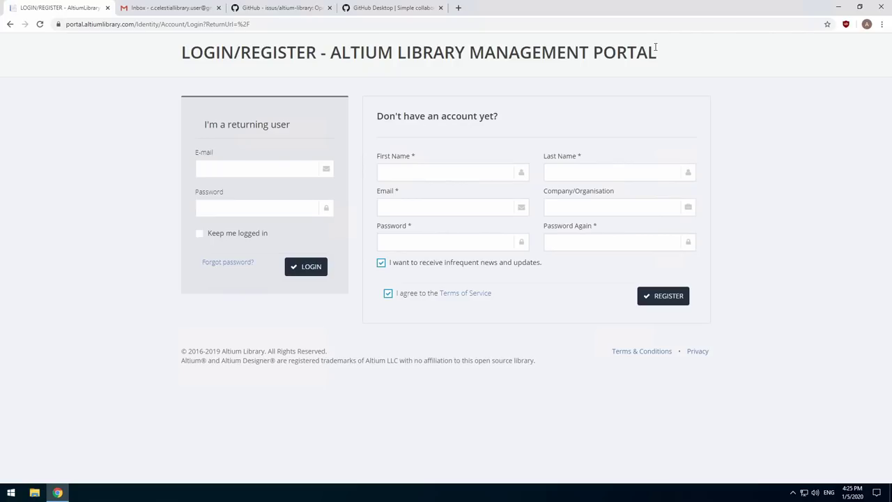
{"action": "left_click", "coordinate": [472, 180]}
{"action": "type", "text": "Charlie"}
{"action": "key", "text": "Tab"}
{"action": "type", "text": "User"}
{"action": "key", "text": "Tab"}
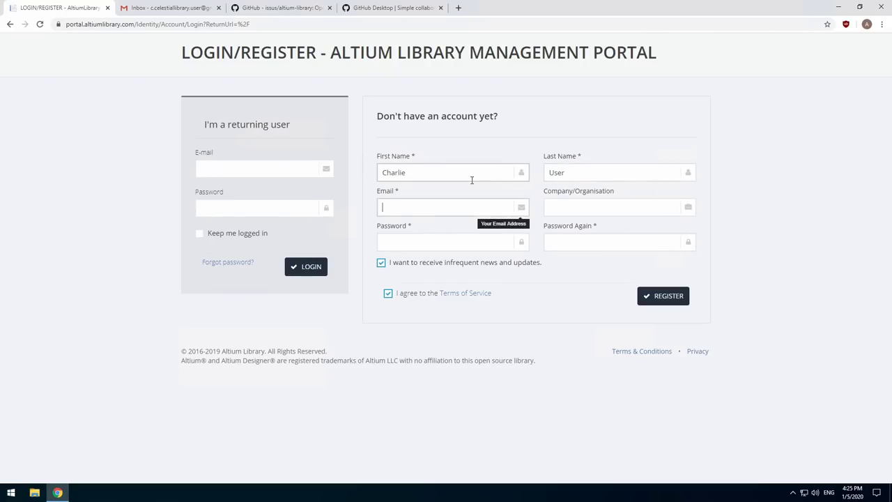
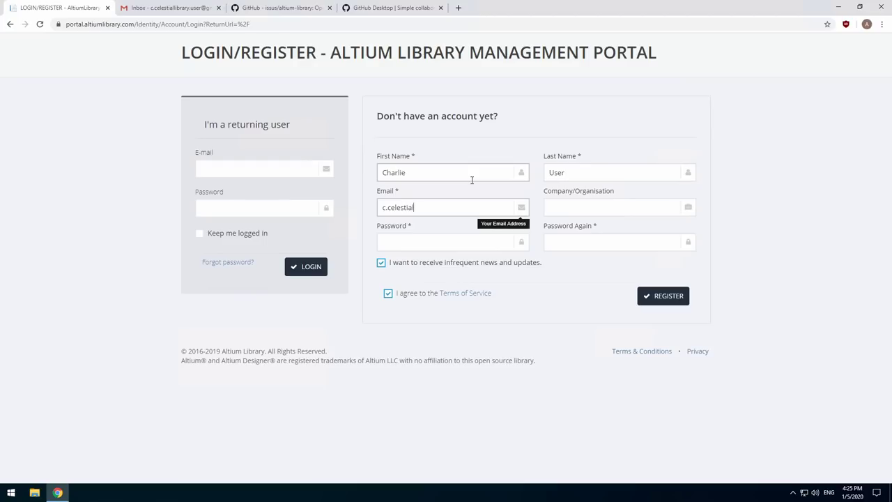
Enter and repeat the account password, then submit the registration.
{"action": "key", "text": "Tab"}
{"action": "key", "text": "Tab"}
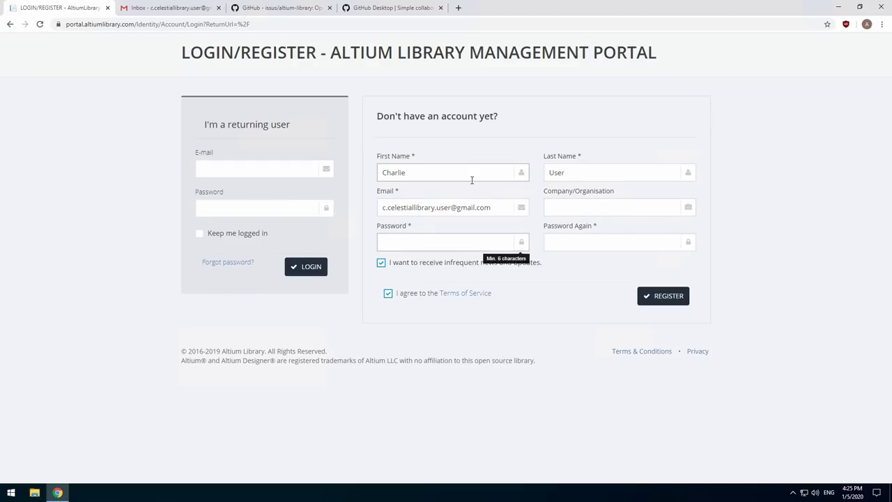
{"action": "type", "text": "•••••••••••"}
{"action": "key", "text": "Tab"}
{"action": "type", "text": "•••••"}
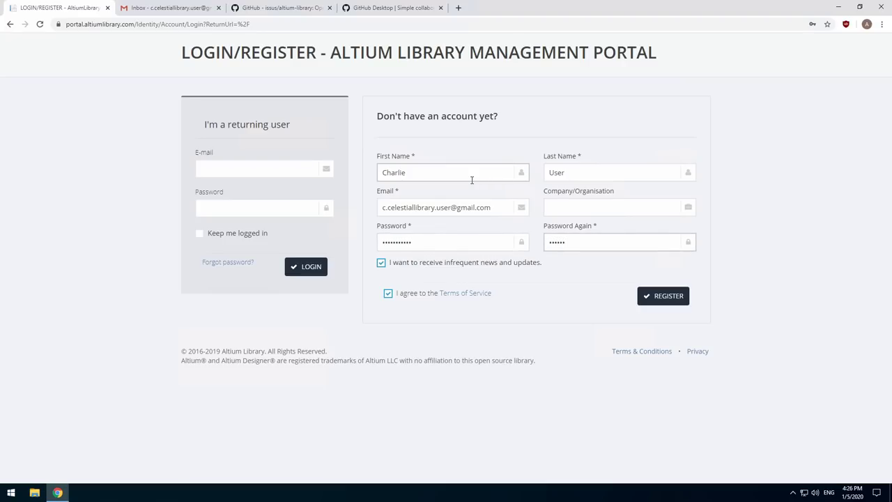
{"action": "key", "text": "BackSpace"}
{"action": "key", "text": "BackSpace"}
{"action": "key", "text": "BackSpace"}
{"action": "key", "text": "BackSpace"}
{"action": "key", "text": "BackSpace"}
{"action": "key", "text": "BackSpace"}
{"action": "left_click", "coordinate": [684, 296]}
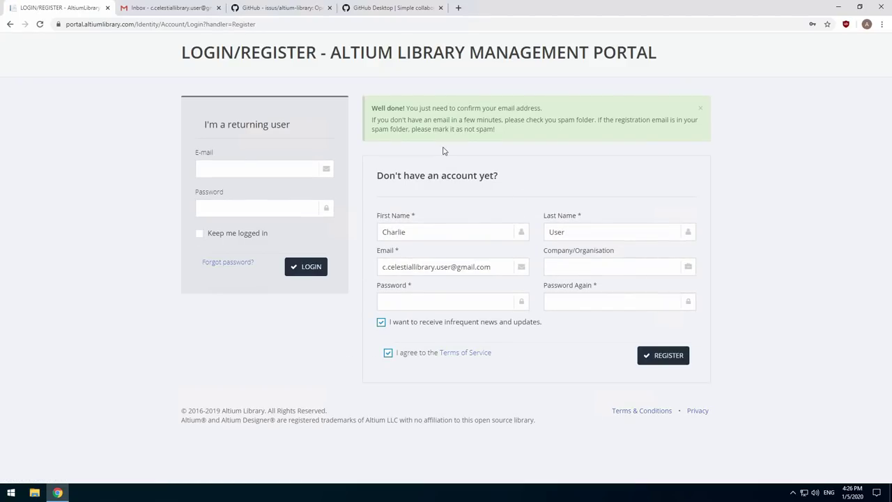
Open the Altium confirmation email in Gmail's Promotions tab, confirm it, and visit the Management Portal.
{"action": "left_click", "coordinate": [177, 10]}
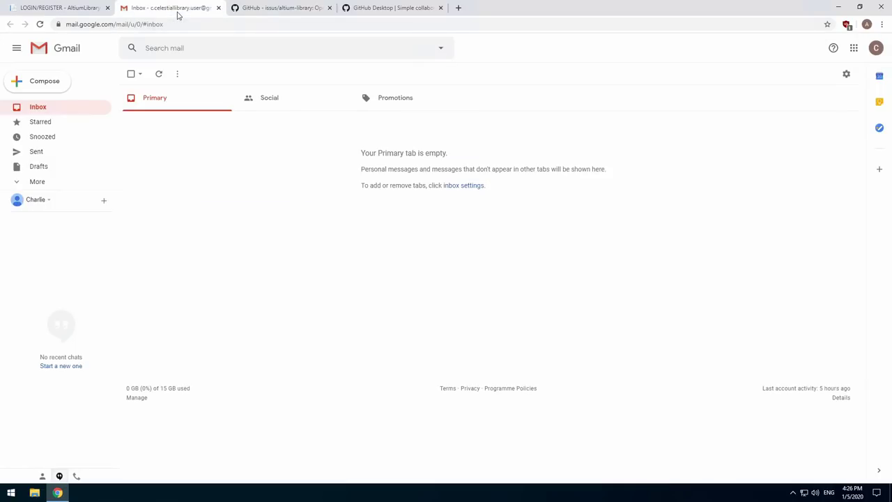
{"action": "left_click", "coordinate": [161, 74]}
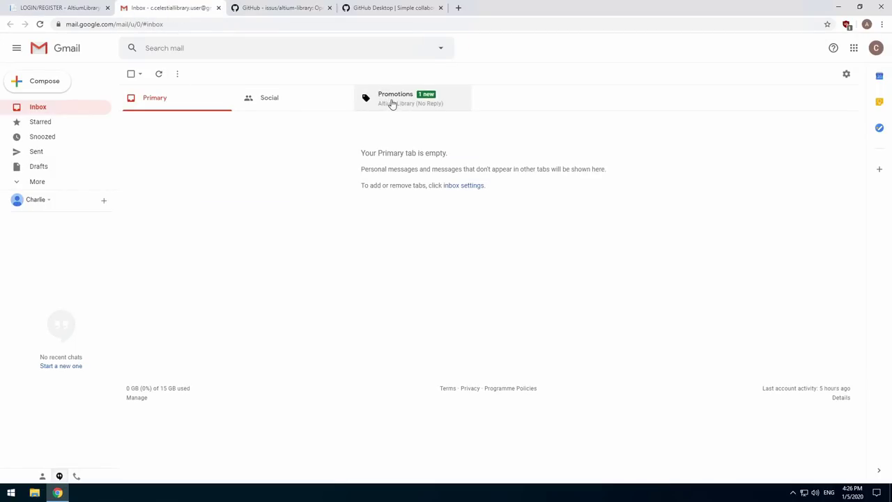
{"action": "left_click", "coordinate": [392, 102]}
{"action": "left_click", "coordinate": [683, 121]}
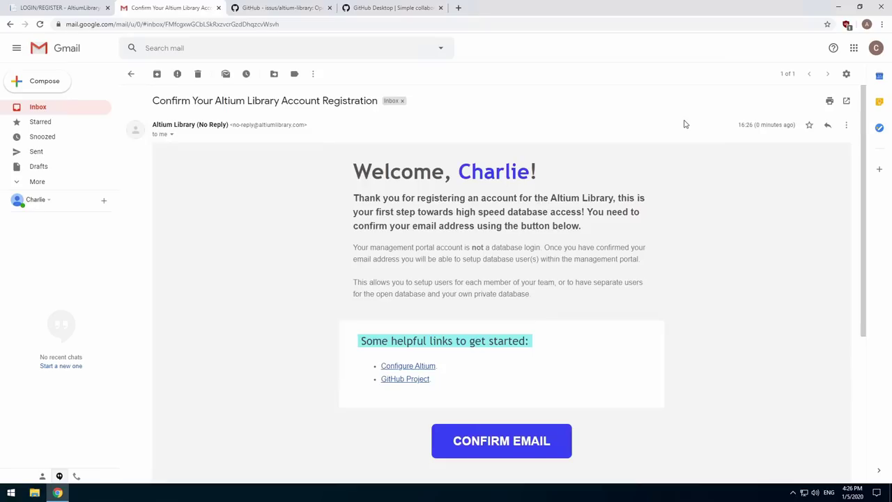
{"action": "scroll", "coordinate": [684, 252], "scroll_direction": "down", "scroll_amount": 2}
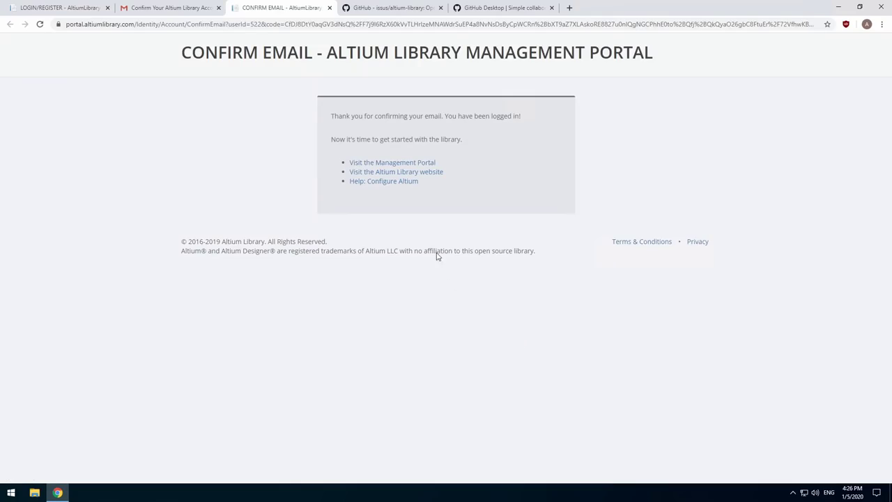
{"action": "left_click", "coordinate": [421, 163]}
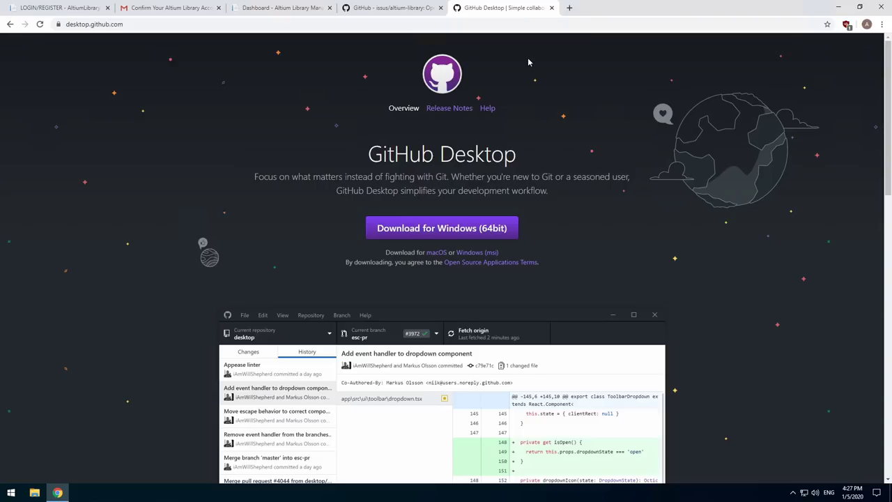
Download GitHub Desktop for Windows (64bit) and run the downloaded installer.
{"action": "left_click", "coordinate": [433, 235]}
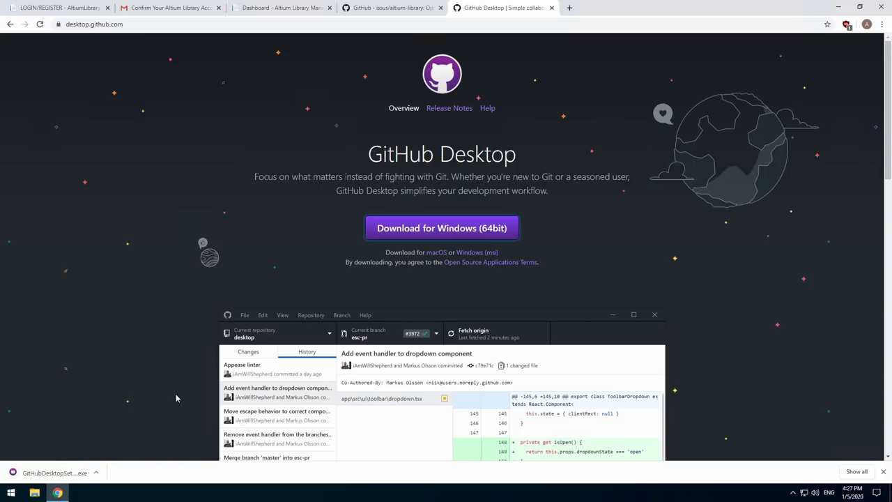
{"action": "left_click", "coordinate": [47, 473]}
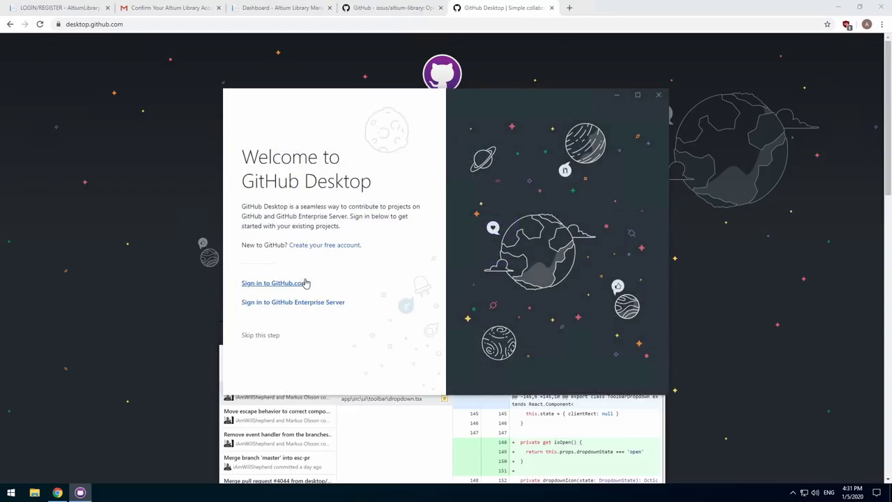
Finish GitHub Desktop's first-time setup without signing in or sharing usage stats.
{"action": "left_click", "coordinate": [262, 335]}
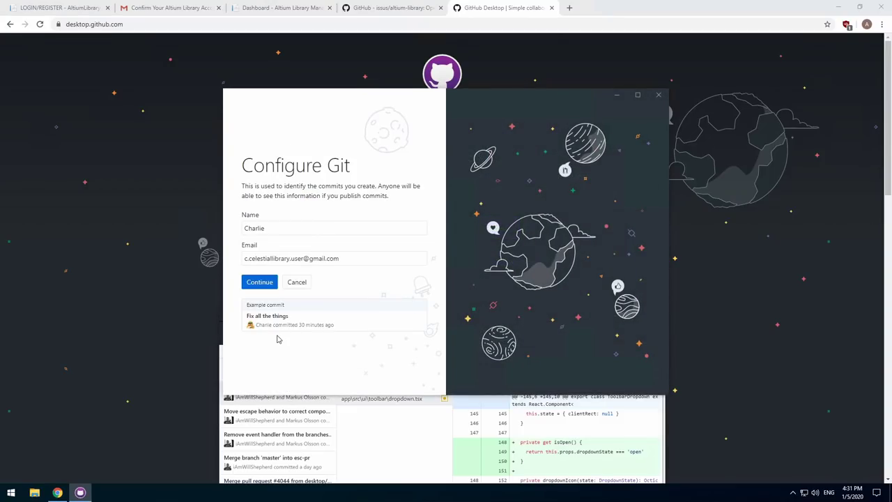
{"action": "left_click", "coordinate": [274, 283]}
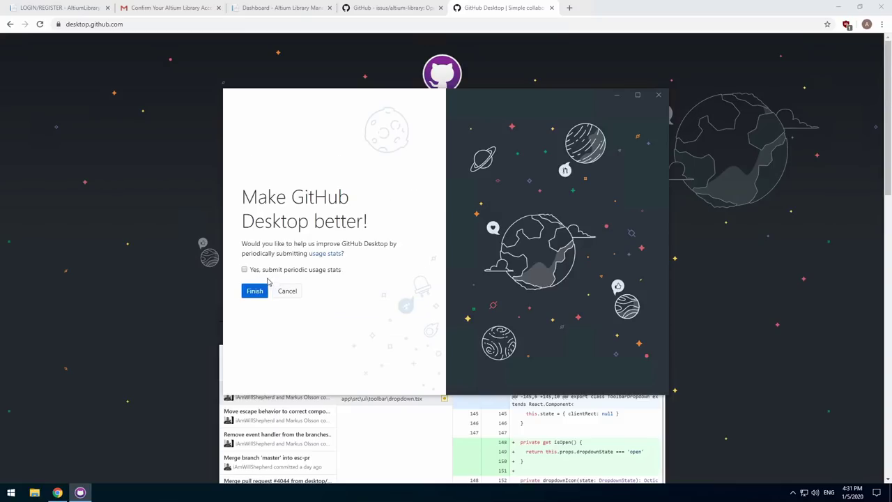
{"action": "left_click", "coordinate": [264, 293]}
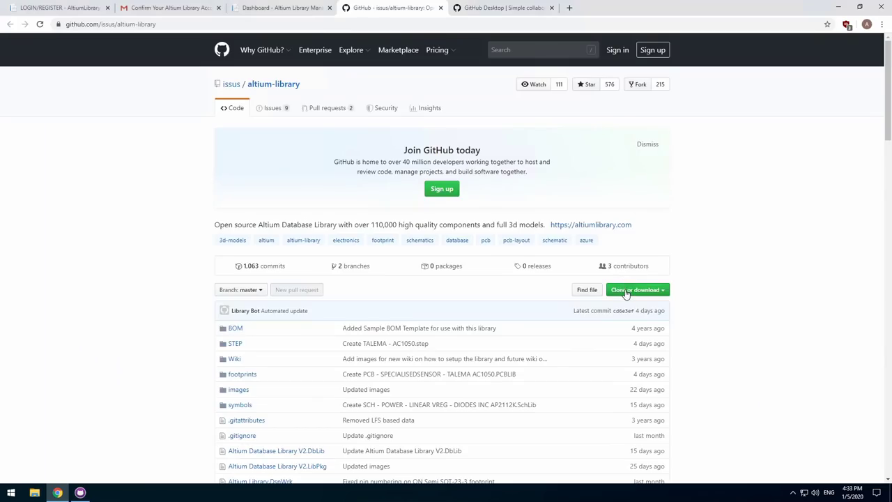
Clone the altium-library repository by URL into C:\altium-library.
{"action": "left_click", "coordinate": [631, 289]}
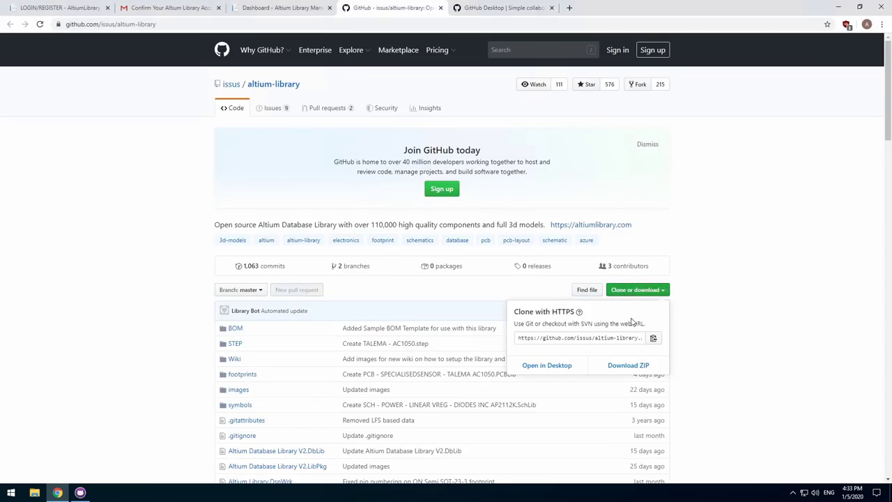
{"action": "left_click", "coordinate": [80, 492]}
{"action": "left_click", "coordinate": [357, 206]}
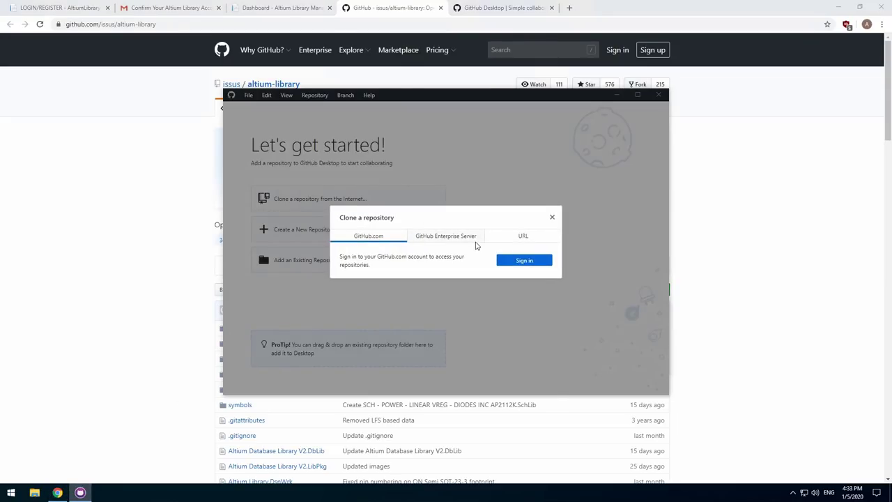
{"action": "left_click", "coordinate": [520, 238]}
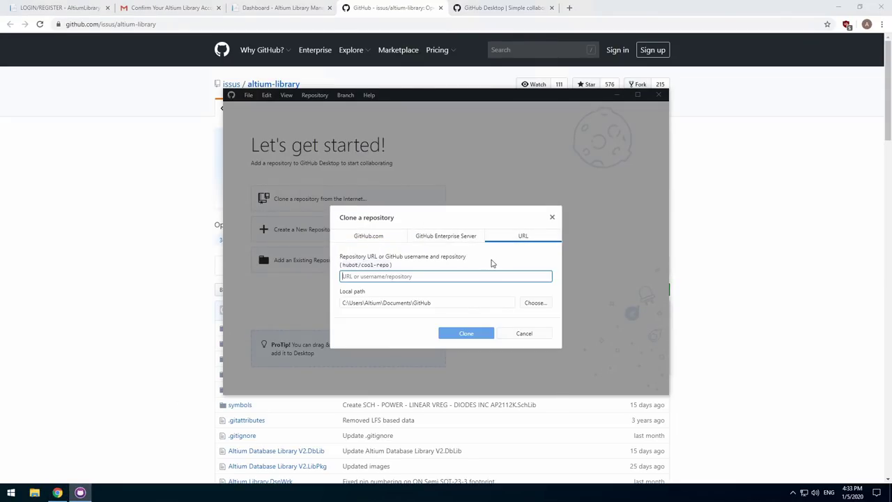
{"action": "left_click_drag", "start_coordinate": [434, 303], "coordinate": [350, 309]}
{"action": "key", "text": "BackSpace"}
{"action": "key", "text": "BackSpace"}
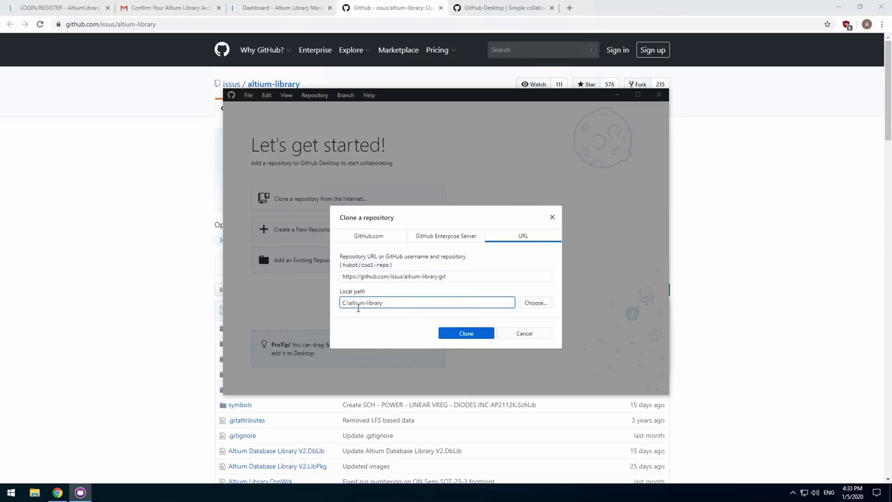
{"action": "left_click", "coordinate": [458, 335]}
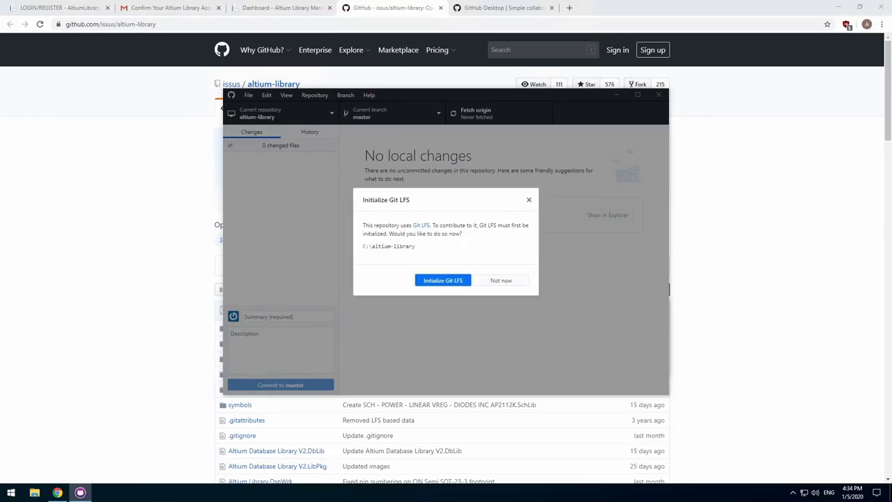
Answer the Git LFS prompt and pull the latest library files from origin.
{"action": "left_click", "coordinate": [314, 95]}
{"action": "left_click", "coordinate": [314, 95]}
{"action": "left_click", "coordinate": [314, 95]}
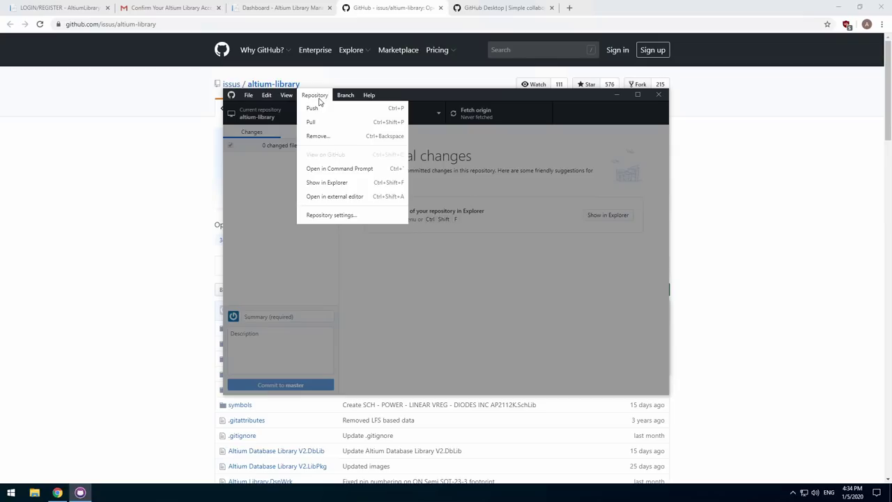
{"action": "left_click", "coordinate": [313, 122]}
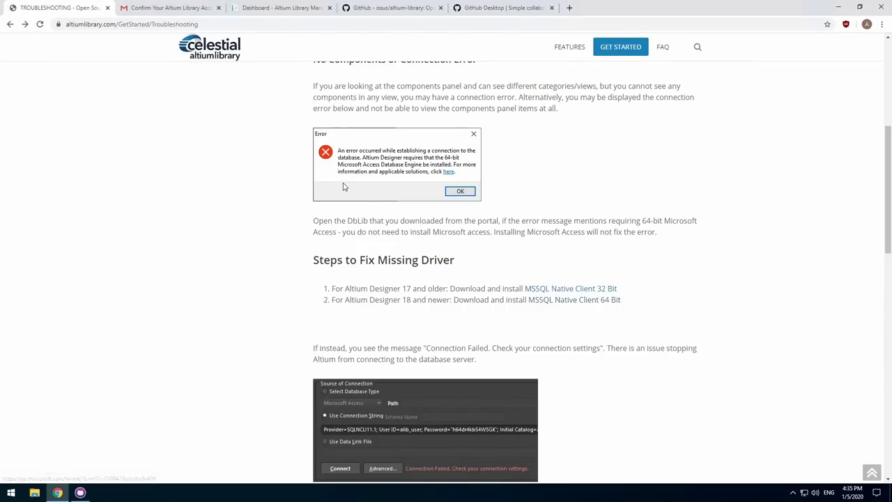
Add a new server login in the portal with altium_library selected under Databases to Access.
{"action": "left_click", "coordinate": [297, 13]}
{"action": "left_click", "coordinate": [94, 93]}
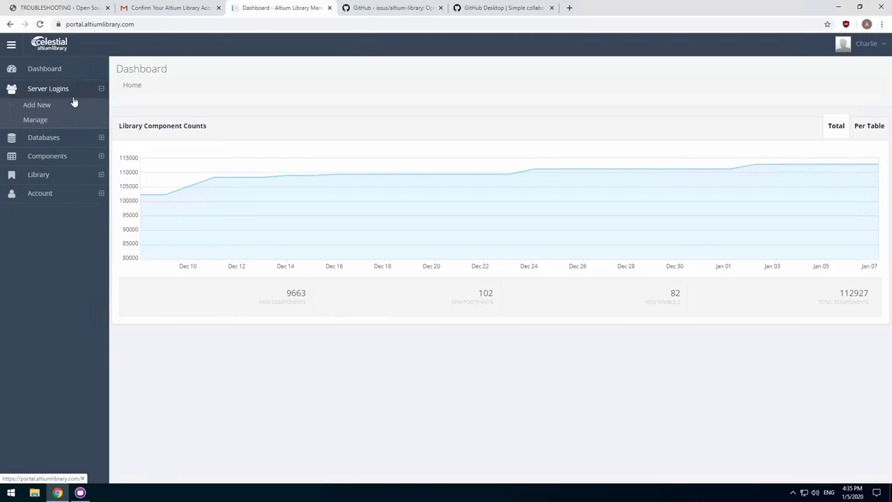
{"action": "left_click", "coordinate": [49, 106]}
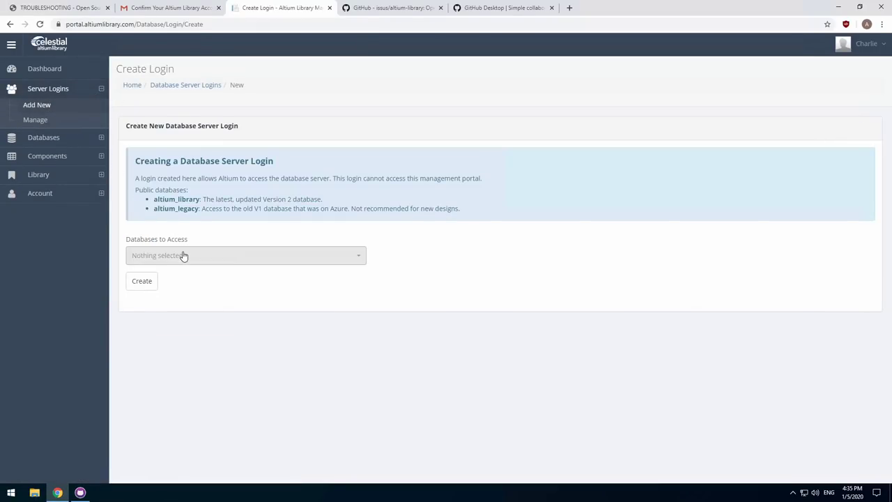
{"action": "left_click", "coordinate": [183, 256]}
{"action": "left_click", "coordinate": [176, 298]}
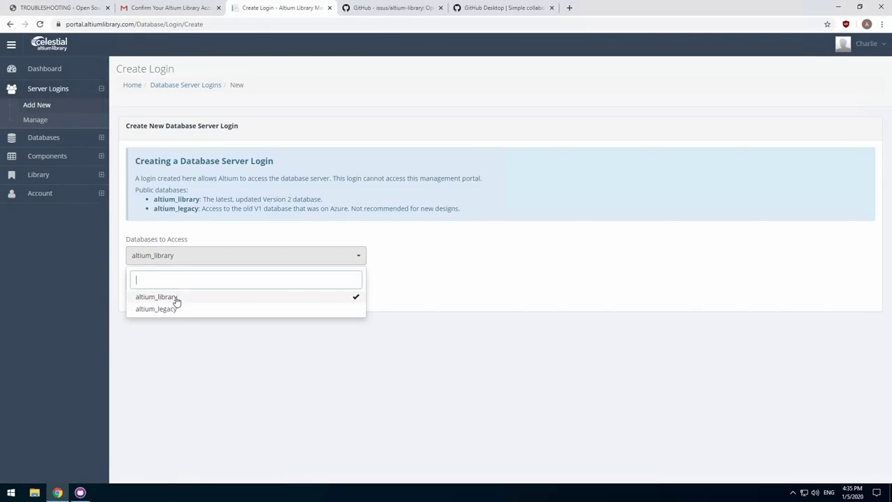
{"action": "left_click", "coordinate": [177, 354]}
{"action": "left_click", "coordinate": [144, 282]}
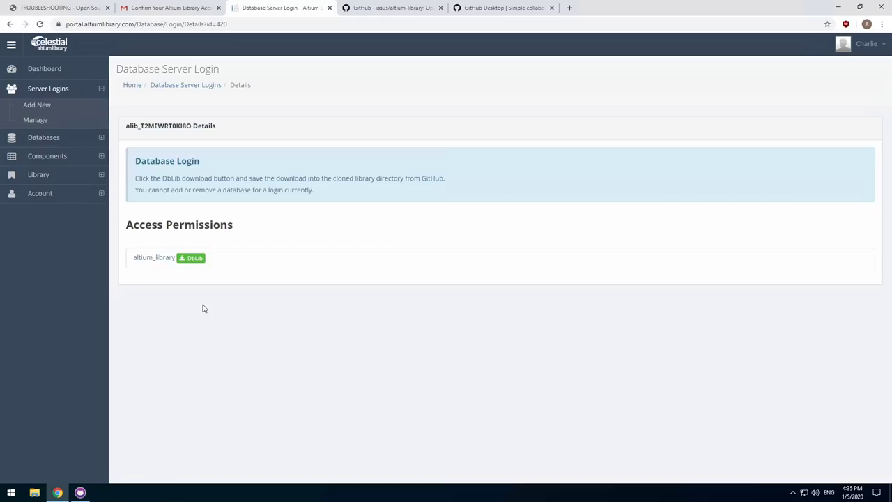
Download the altium_library DbLib file and paste it into C:\altium-library.
{"action": "left_click", "coordinate": [198, 262]}
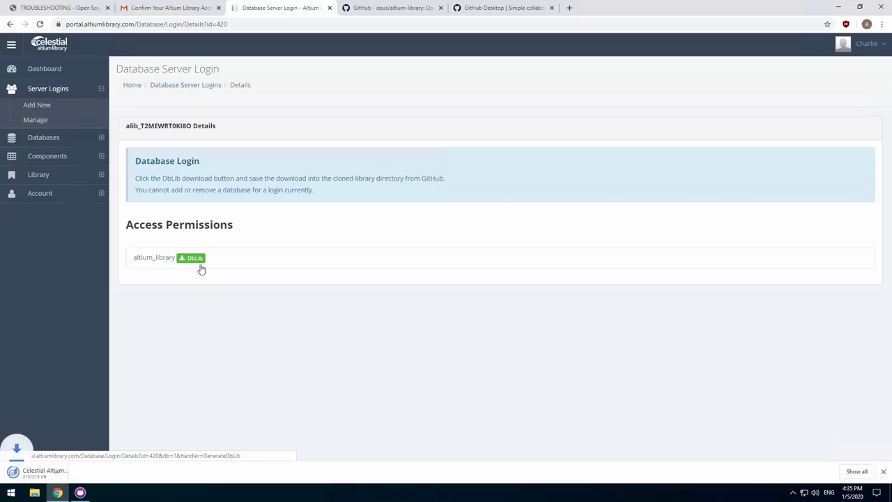
{"action": "left_click", "coordinate": [95, 472]}
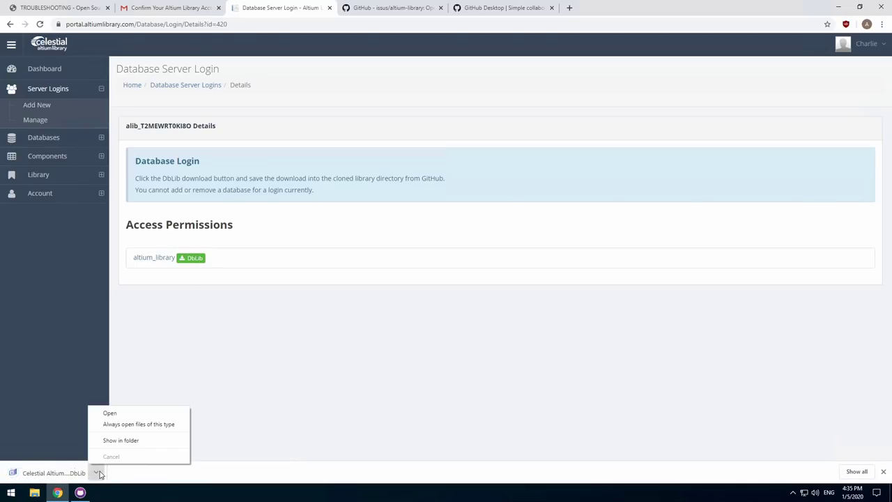
{"action": "left_click", "coordinate": [115, 442]}
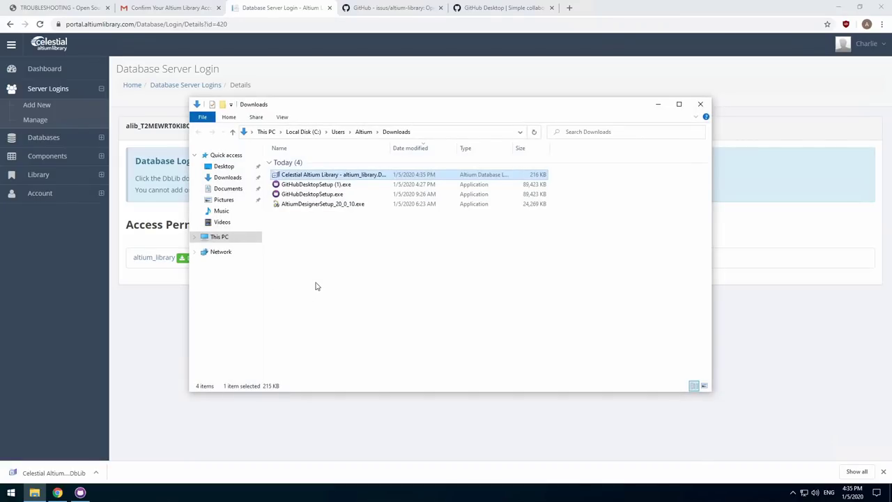
{"action": "left_click", "coordinate": [222, 237]}
{"action": "double_click", "coordinate": [314, 258]}
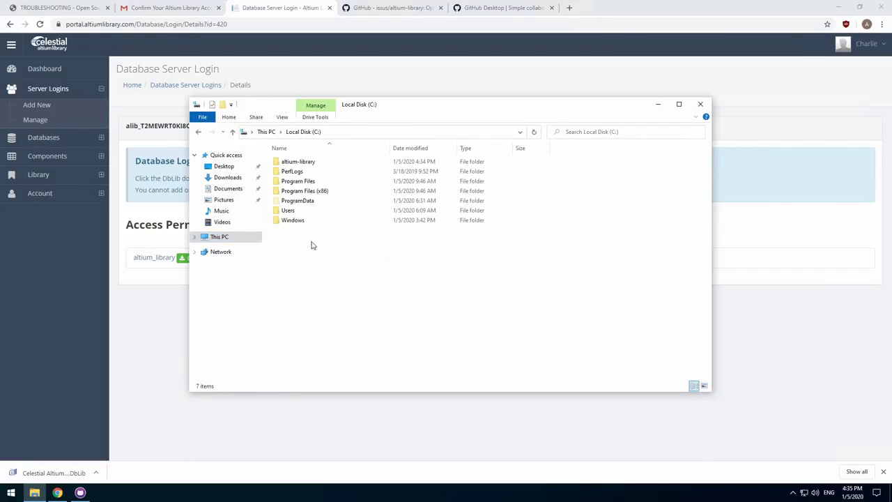
{"action": "double_click", "coordinate": [300, 161]}
{"action": "key", "text": "ctrl+v"}
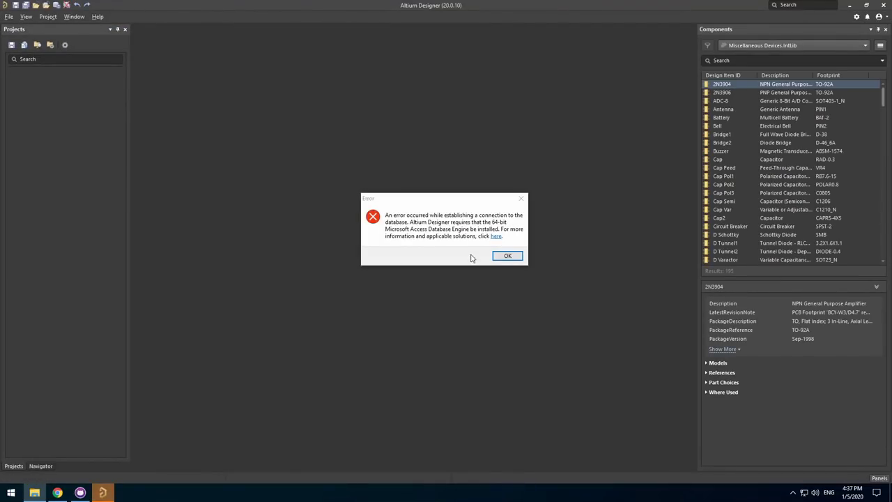
Dismiss the 64-bit Microsoft Access Database Engine connection error with OK.
{"action": "left_click", "coordinate": [508, 257]}
Download the MSSQL Native Client 64 Bit installer from the Troubleshooting page.
{"action": "left_click", "coordinate": [57, 493]}
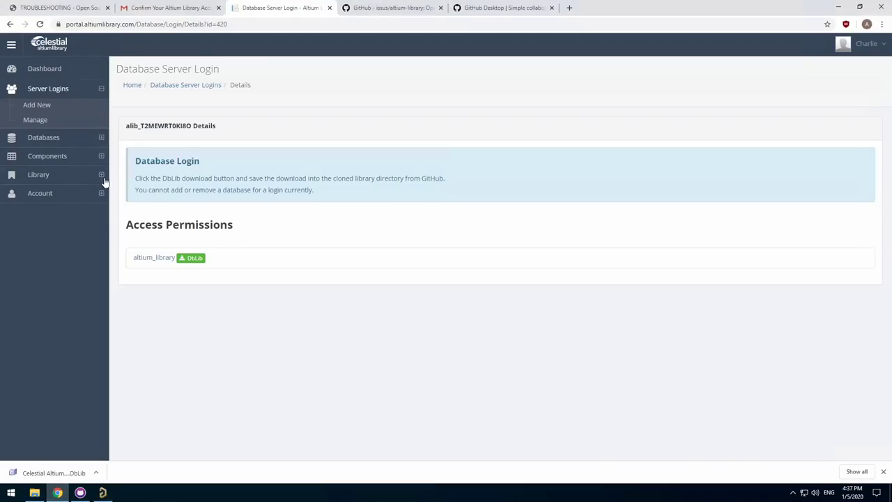
{"action": "left_click", "coordinate": [61, 7]}
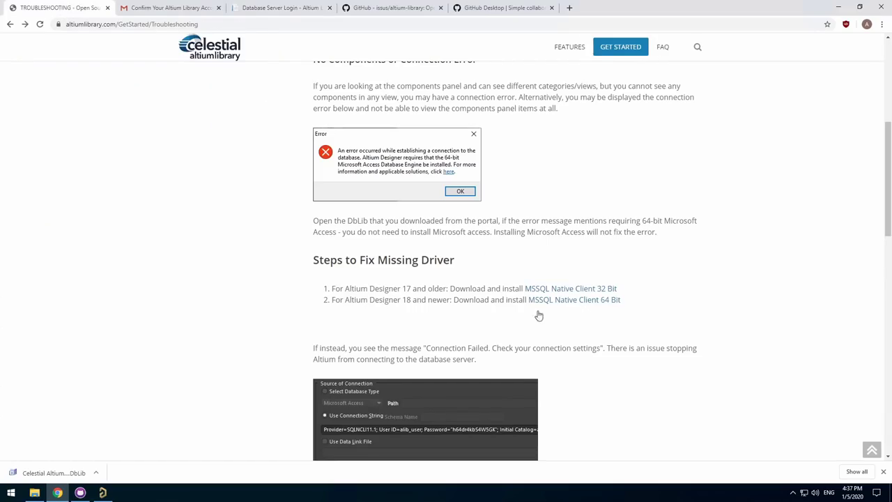
{"action": "left_click", "coordinate": [559, 304]}
Run sqlncli.msi, accept the licence agreement and complete the driver installation.
{"action": "left_click", "coordinate": [54, 473]}
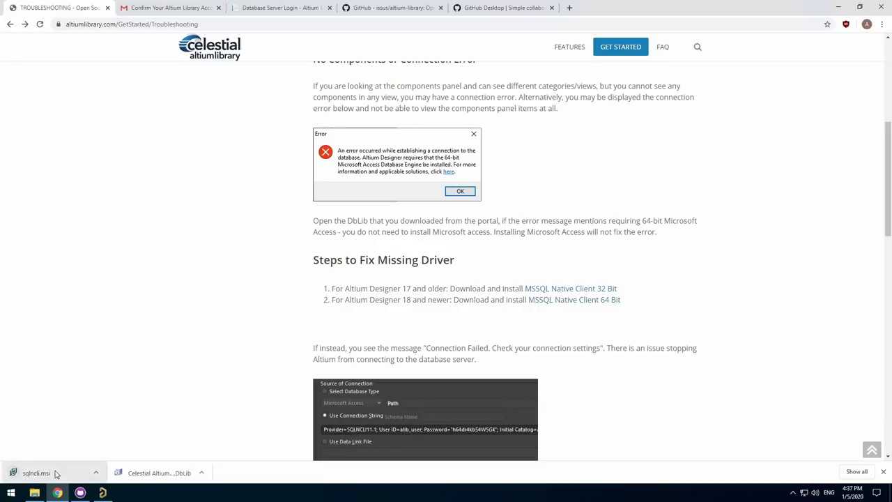
{"action": "left_click", "coordinate": [478, 320]}
{"action": "left_click", "coordinate": [428, 286]}
{"action": "left_click", "coordinate": [478, 320]}
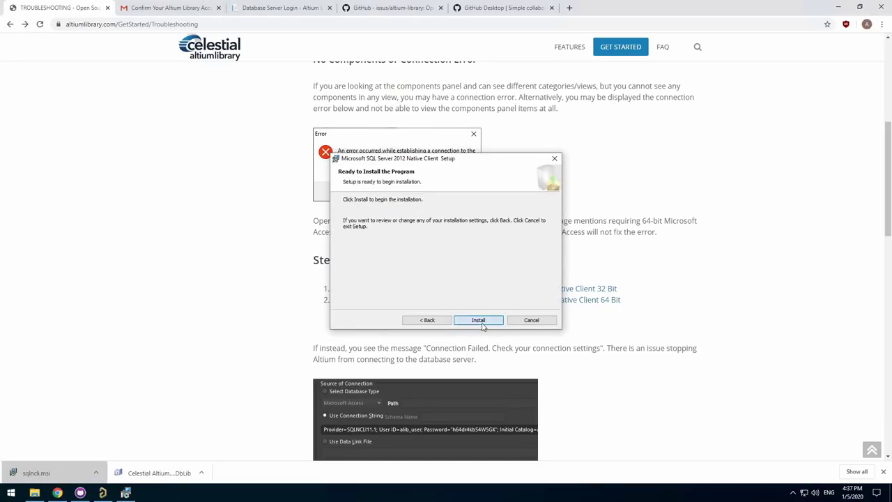
{"action": "left_click", "coordinate": [479, 320]}
{"action": "left_click", "coordinate": [478, 320]}
Return to Altium Designer and connect the DbLib from its Source of Connection section.
{"action": "left_click", "coordinate": [104, 492]}
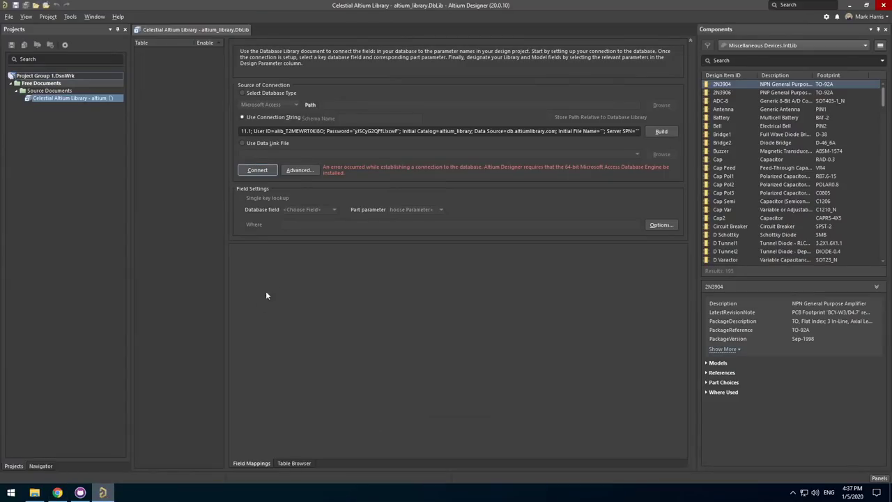
{"action": "left_click", "coordinate": [257, 170]}
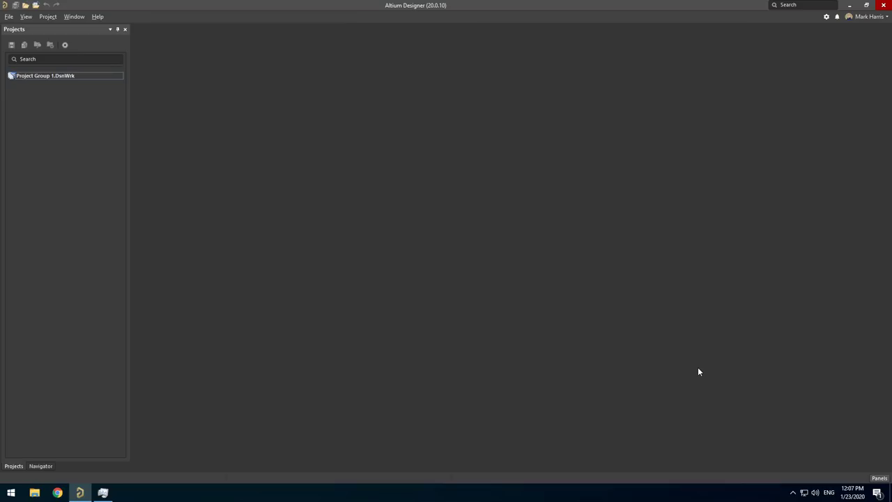
Open the Components panel and its File-based Libraries Preferences.
{"action": "left_click", "coordinate": [870, 478]}
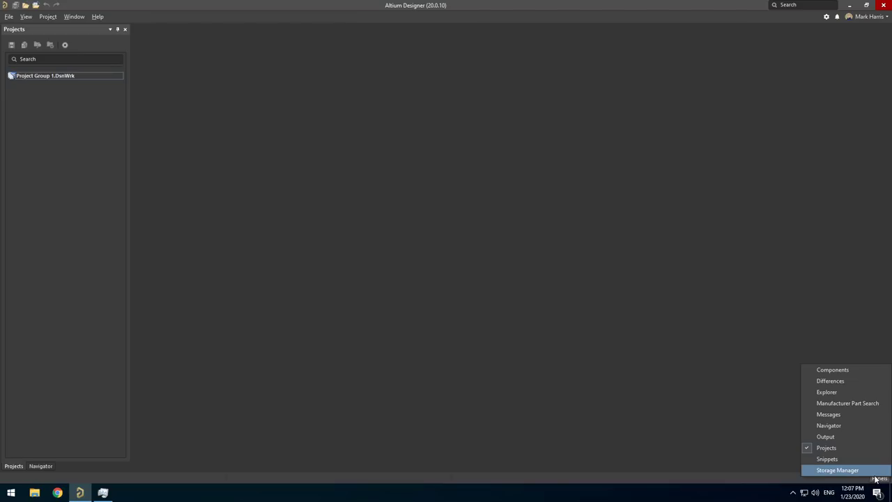
{"action": "left_click", "coordinate": [838, 371]}
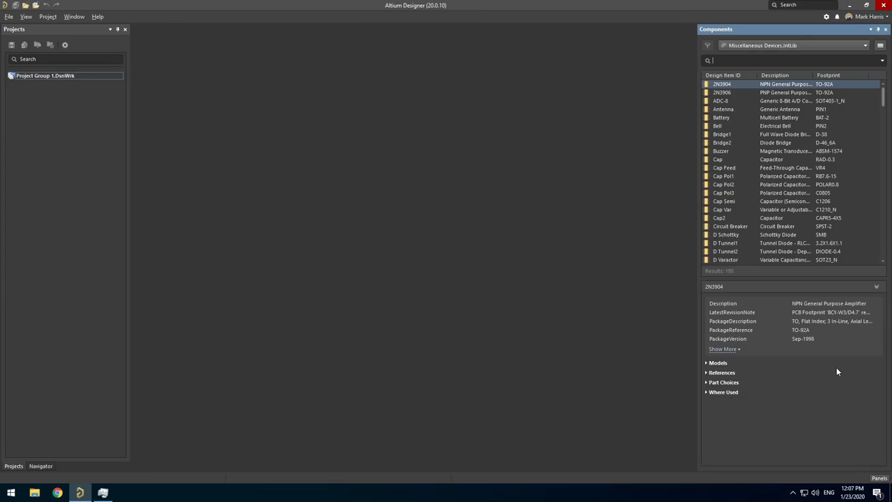
{"action": "left_click", "coordinate": [880, 46]}
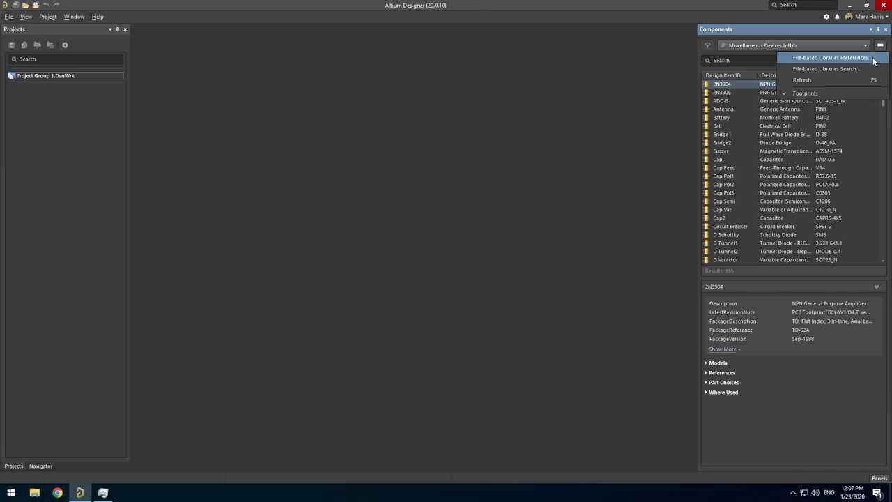
{"action": "left_click", "coordinate": [873, 61]}
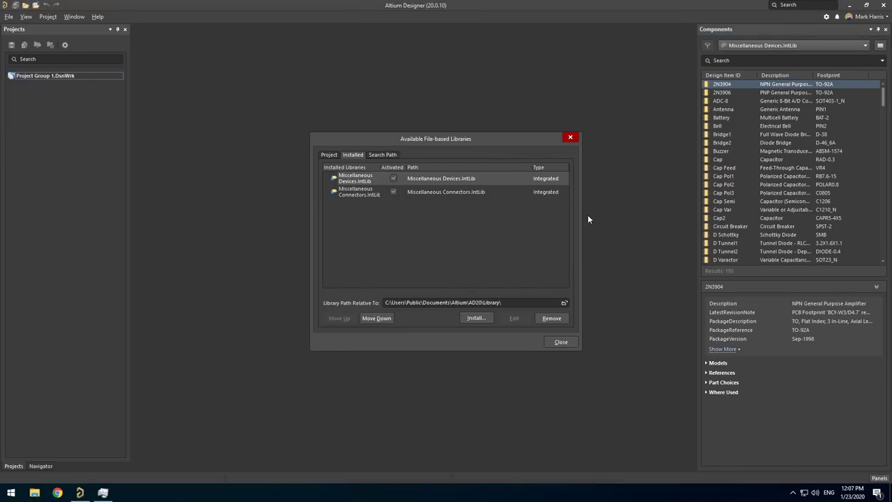
Install C:\altium-library\Celestial Altium Library DbLib using the *.DBLIB file filter.
{"action": "left_click", "coordinate": [476, 318]}
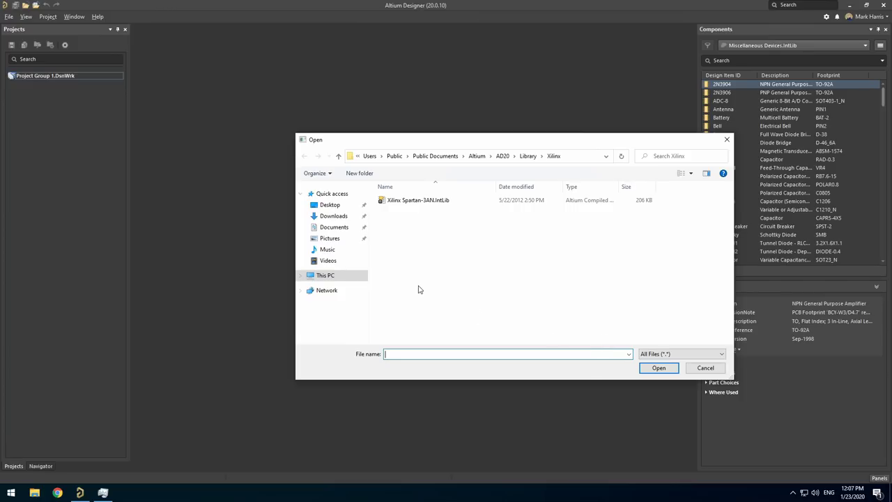
{"action": "left_click", "coordinate": [668, 354]}
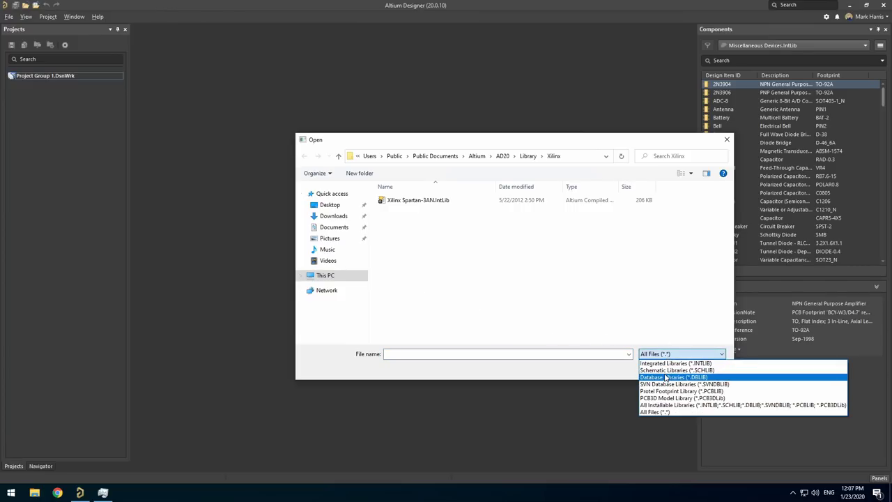
{"action": "left_click", "coordinate": [666, 377]}
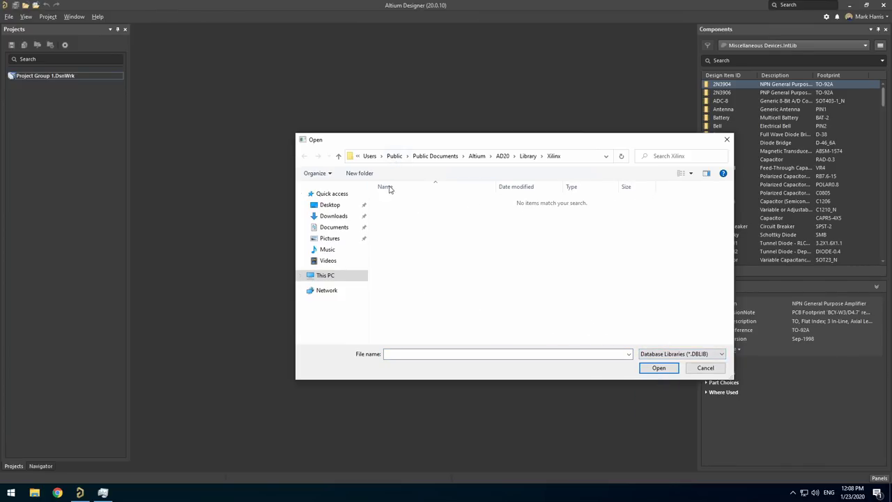
{"action": "left_click", "coordinate": [336, 278]}
{"action": "double_click", "coordinate": [394, 306]}
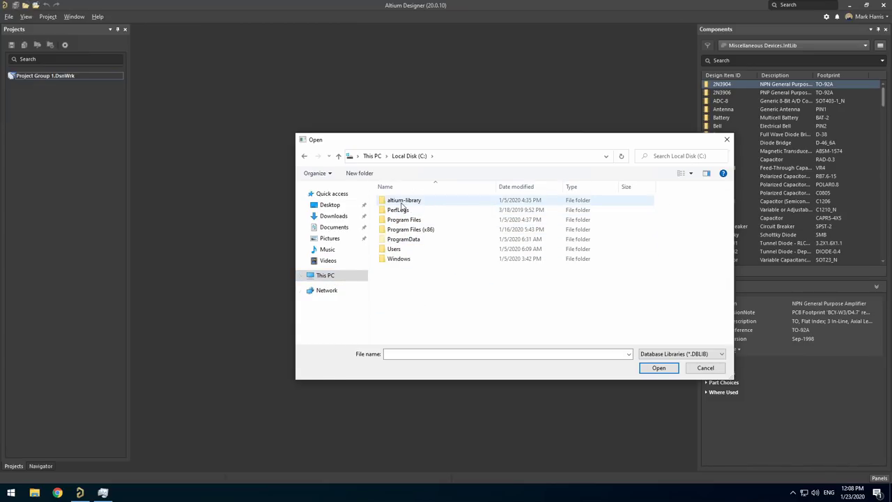
{"action": "double_click", "coordinate": [396, 200]}
{"action": "double_click", "coordinate": [422, 279]}
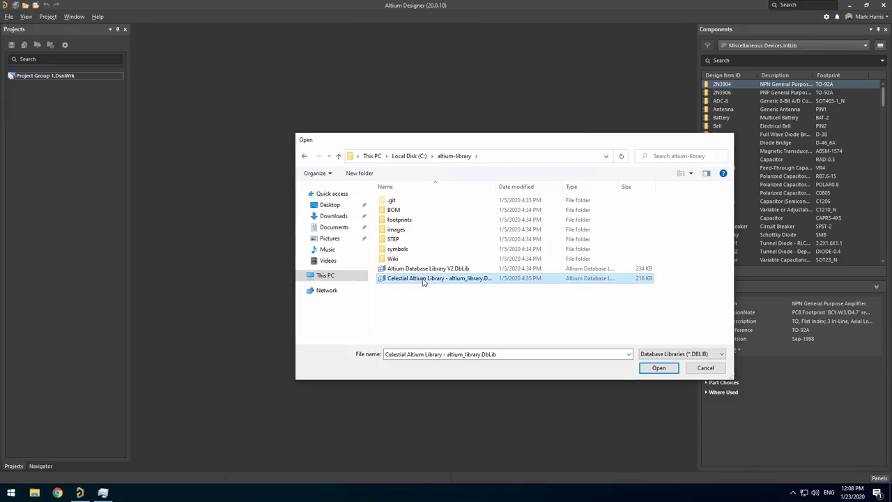
{"action": "left_click", "coordinate": [558, 343]}
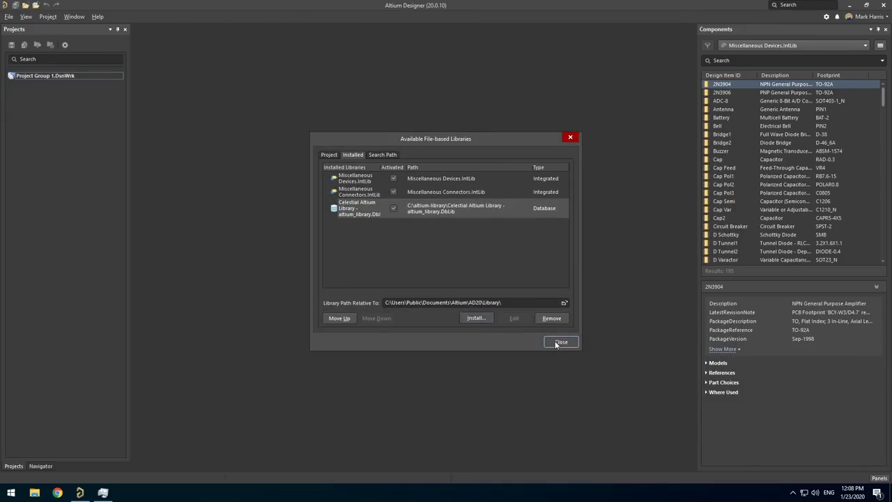
Check that the Celestial library categories appear in the Components library list.
{"action": "left_click", "coordinate": [747, 46]}
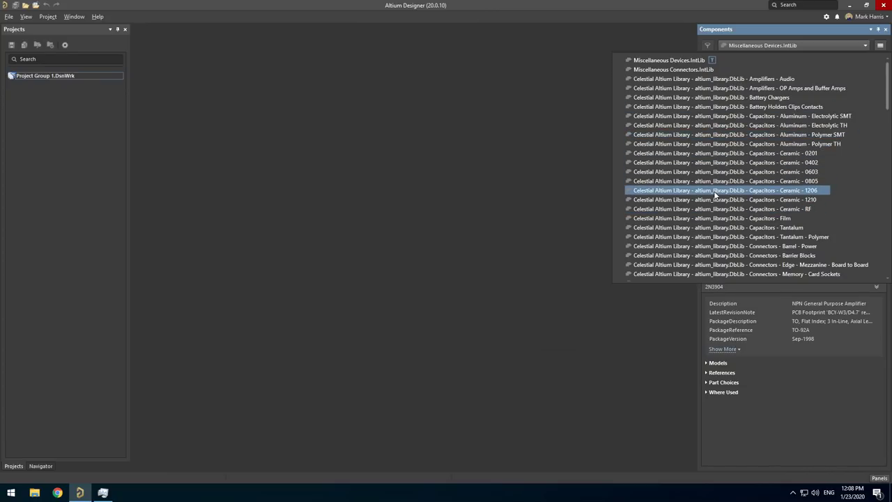
{"action": "left_click", "coordinate": [506, 205]}
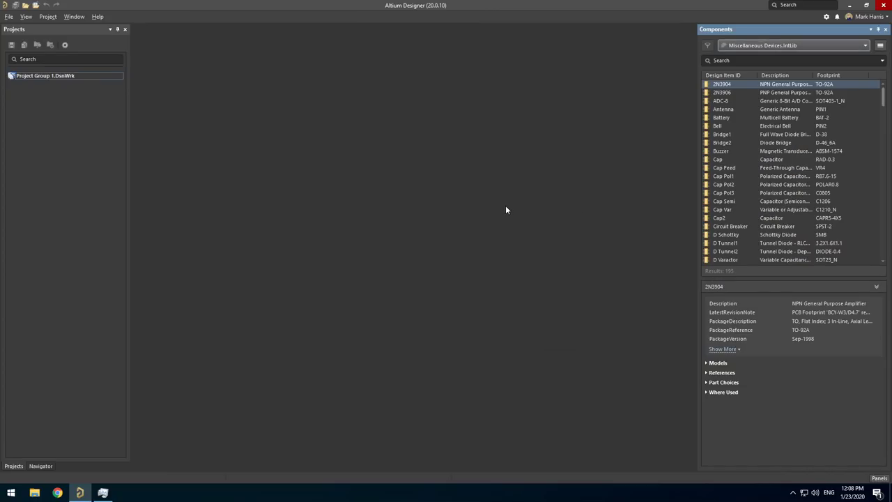
{"action": "left_click", "coordinate": [11, 492]}
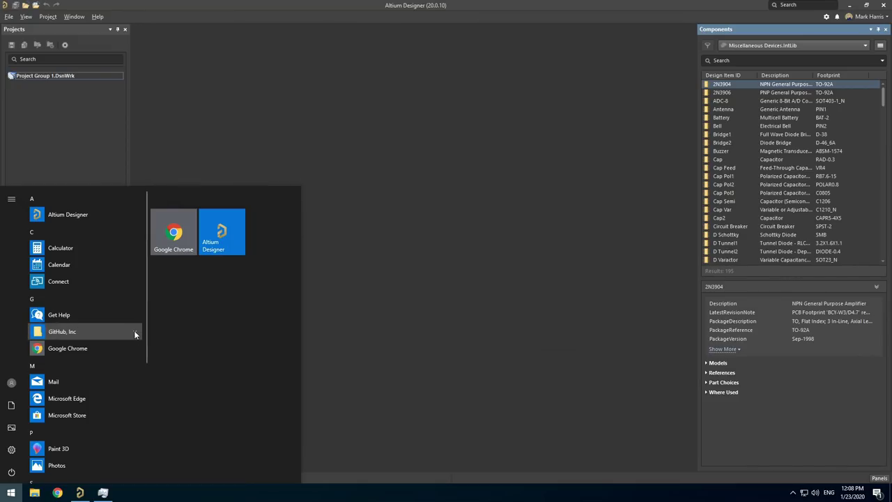
Launch GitHub Desktop and pull the 86 new commits from origin into altium-library.
{"action": "left_click", "coordinate": [134, 332]}
{"action": "left_click", "coordinate": [80, 349]}
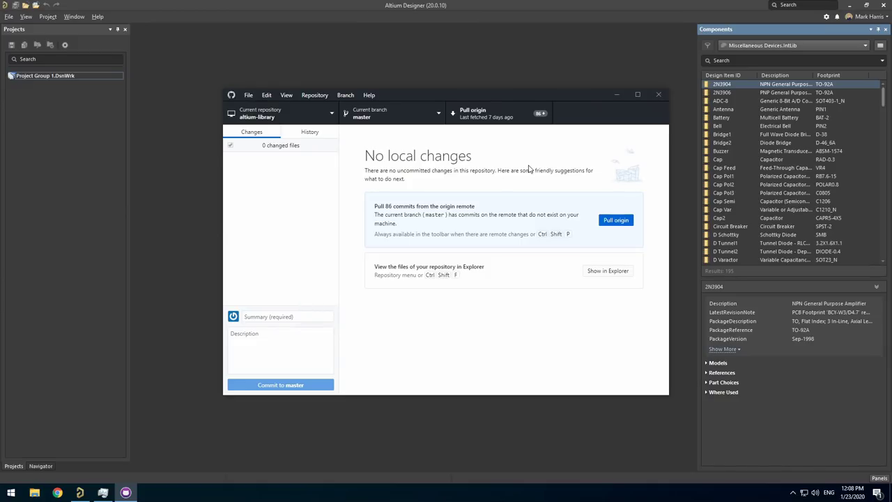
{"action": "left_click", "coordinate": [526, 116]}
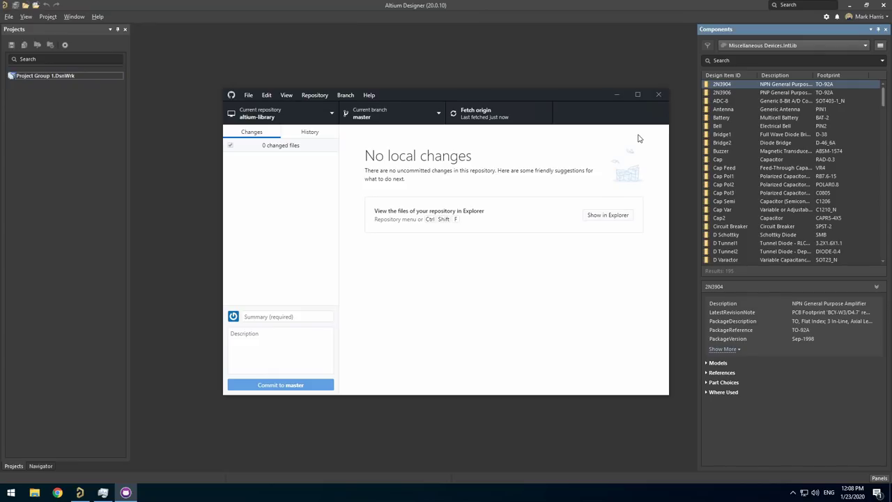
Show Capacitors - Ceramic - 0402 in Components and view the 0.022µF capacitor's details.
{"action": "left_click", "coordinate": [762, 44]}
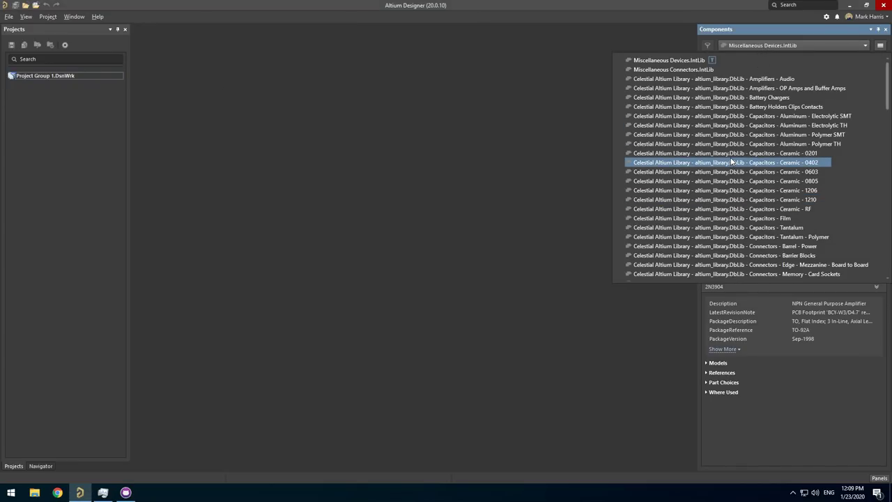
{"action": "left_click", "coordinate": [732, 162]}
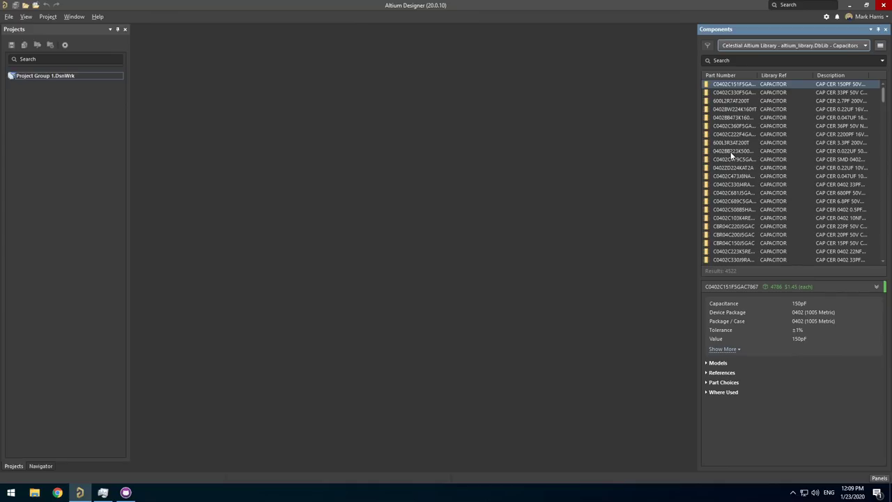
{"action": "left_click", "coordinate": [731, 152]}
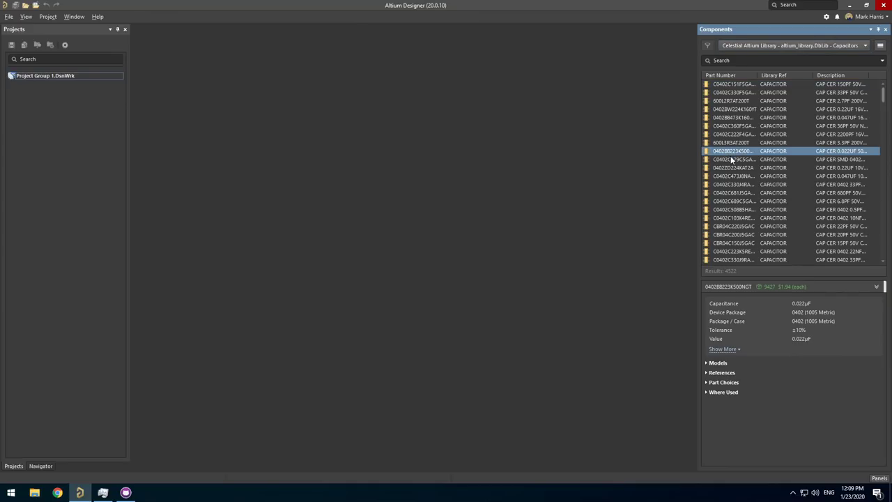